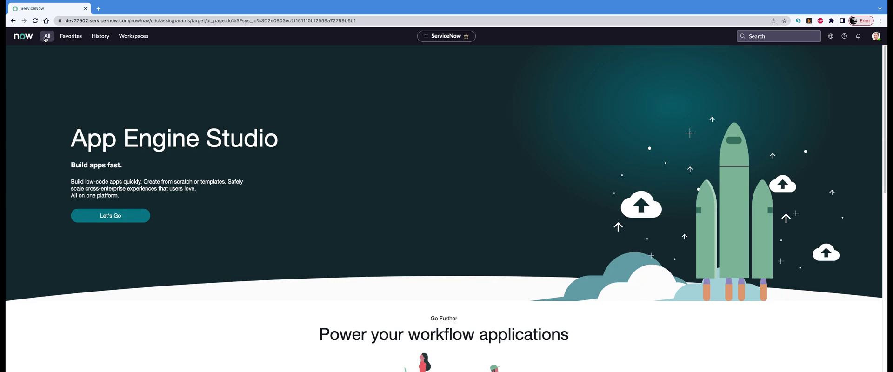
# Step: Filter the navigator for 'Update sets' and open the Local Update Sets list
pyautogui.click(46, 39)
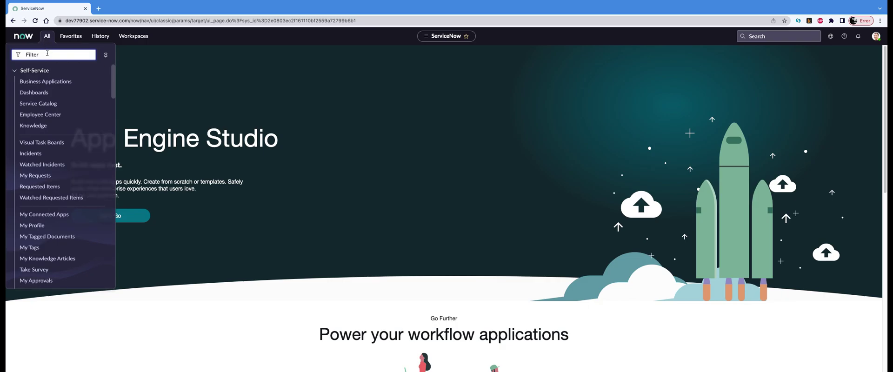
pyautogui.write('Upda')
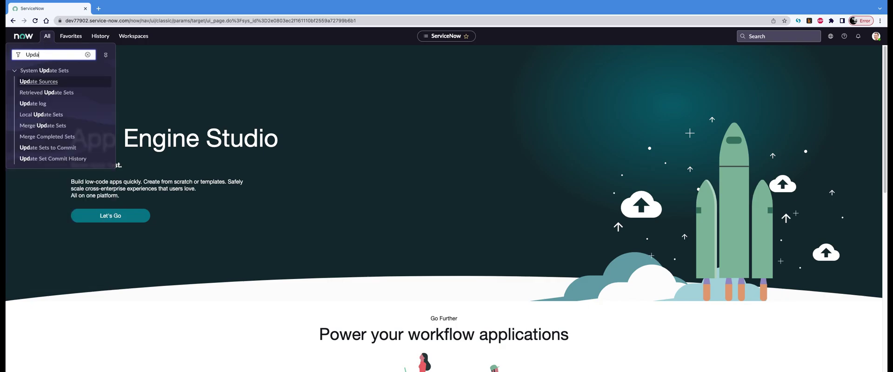
pyautogui.write('te sets')
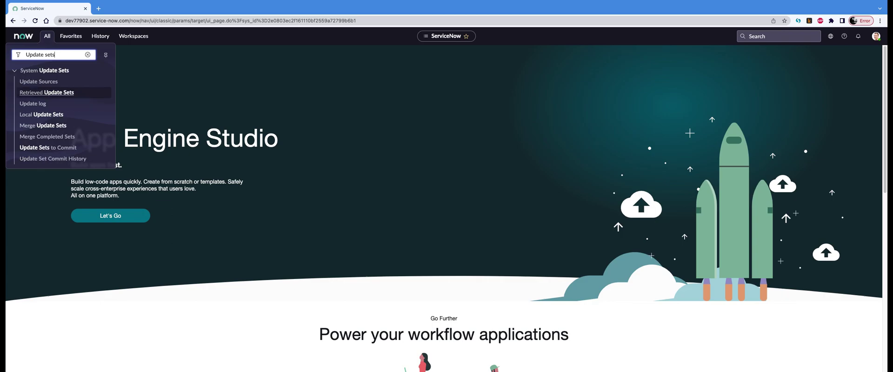
pyautogui.click(58, 115)
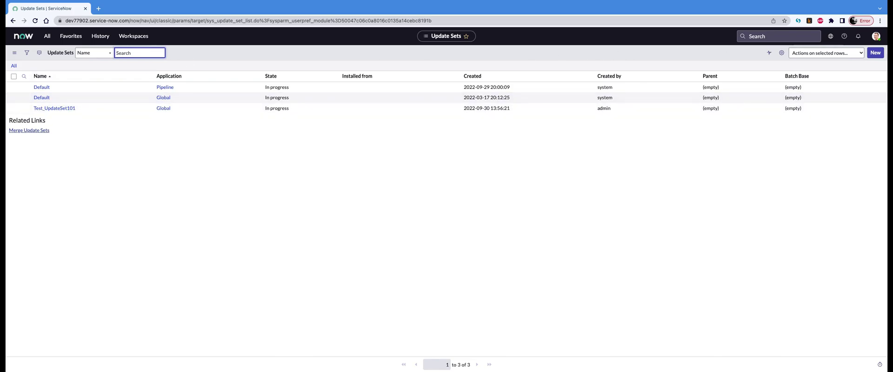
# Step: Create update set TestUpdateSet_101 with description 'Test Update Set - To check how it works.'
pyautogui.click(875, 53)
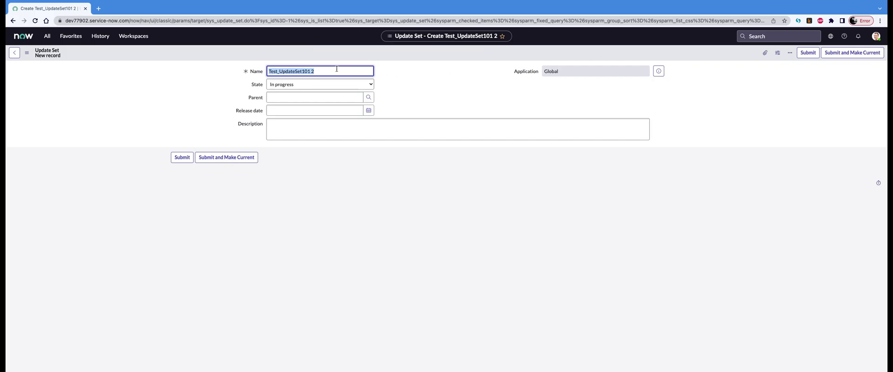
pyautogui.write('TestUpda')
pyautogui.write('teSet')
pyautogui.write('_19')
pyautogui.write('1')
pyautogui.press('Tab')
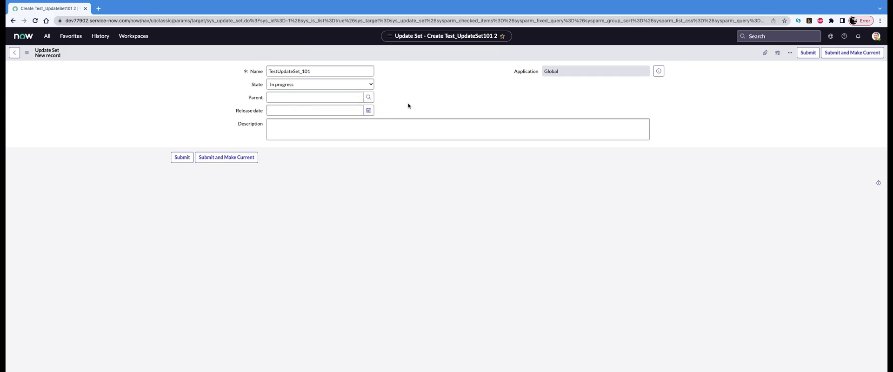
pyautogui.click(320, 128)
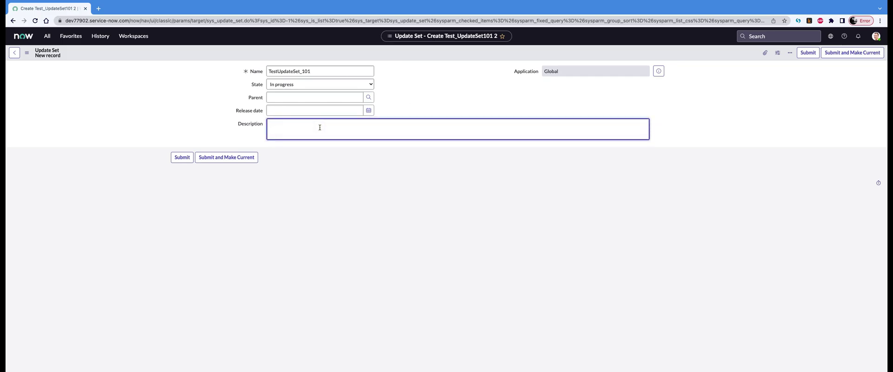
pyautogui.write('Test Update Set - To check how it works.')
# Step: Submit TestUpdateSet_101 as the current update set and sort the list by Created, newest first
pyautogui.click(223, 160)
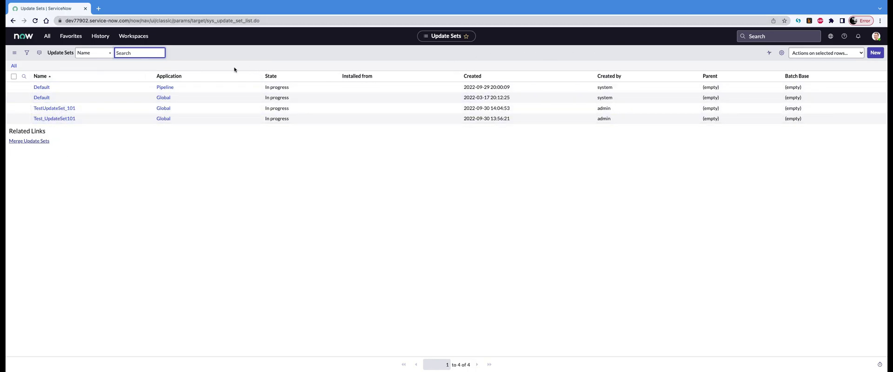
pyautogui.click(478, 78)
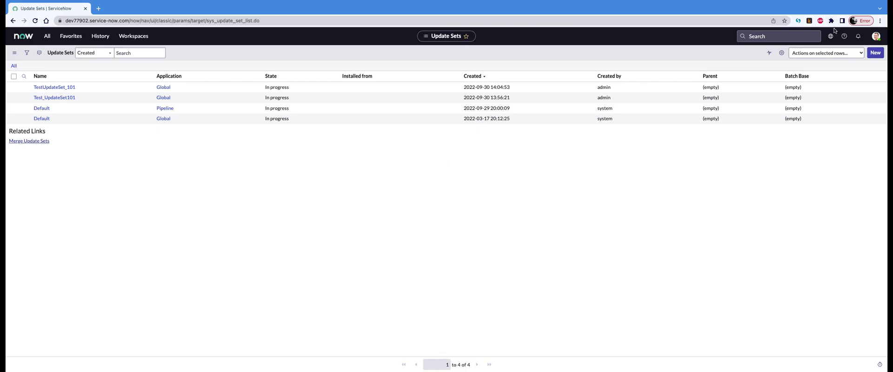
pyautogui.moveTo(836, 41)
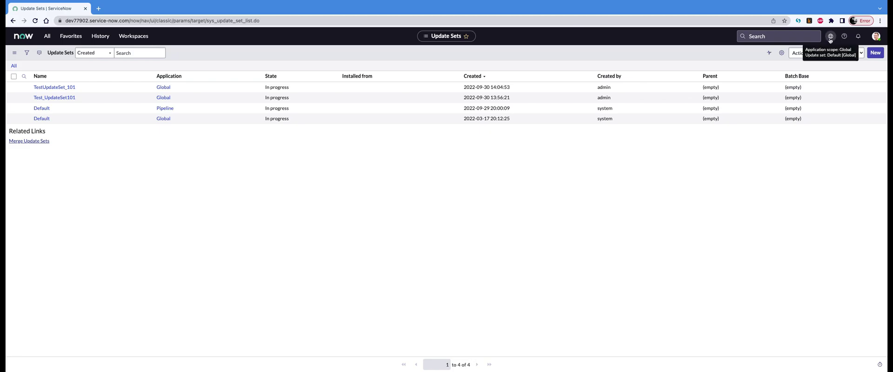
pyautogui.click(830, 37)
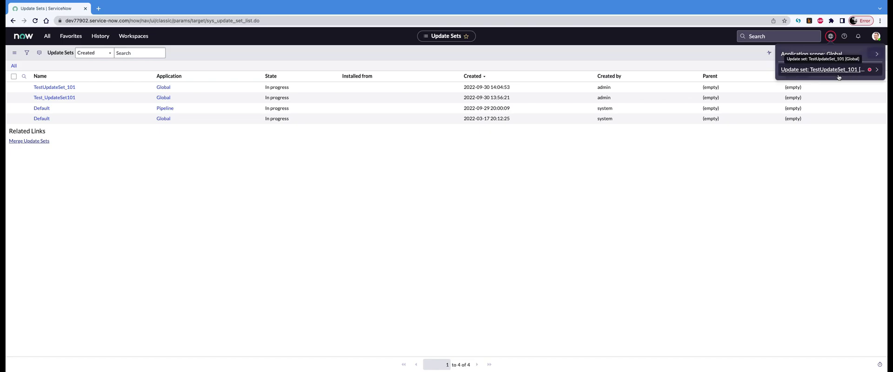
pyautogui.click(782, 167)
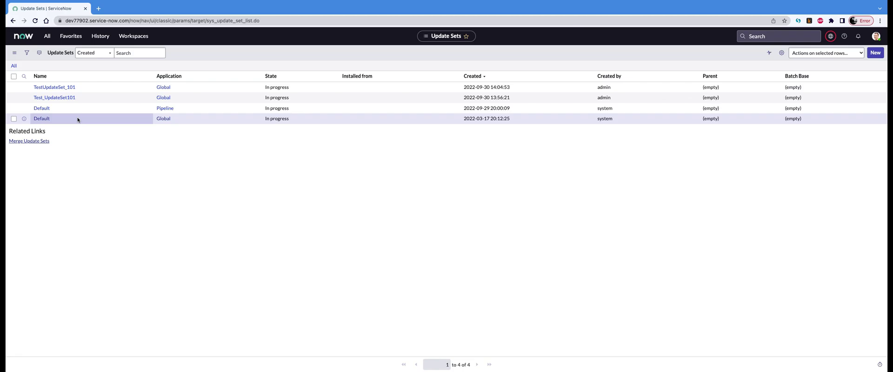
# Step: Open TestUpdateSet_101 and check its Update Set Logs, Child Update Sets and Customer Updates tabs
pyautogui.click(55, 89)
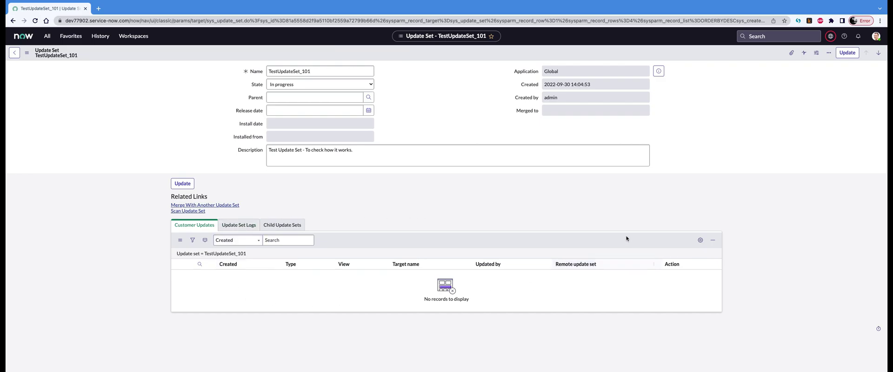
pyautogui.click(279, 239)
pyautogui.click(239, 225)
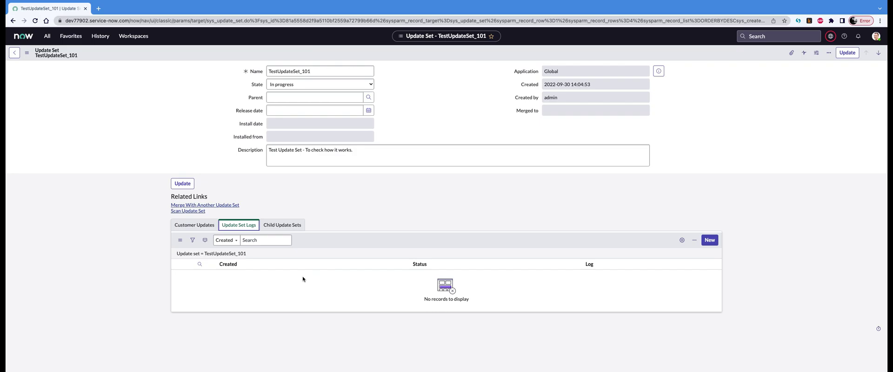
pyautogui.click(281, 225)
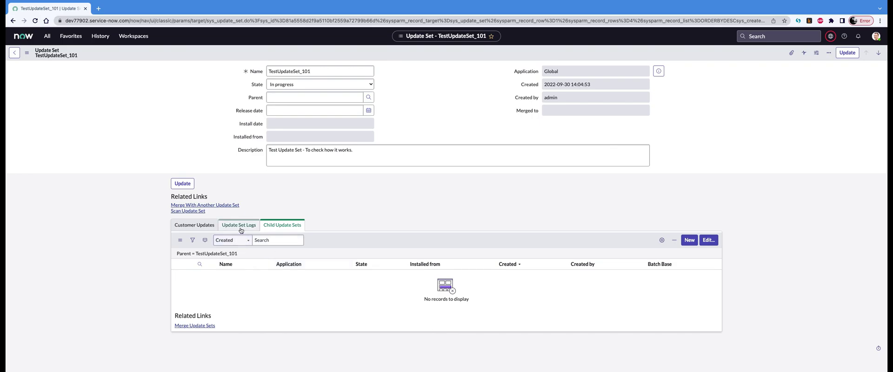
pyautogui.click(197, 227)
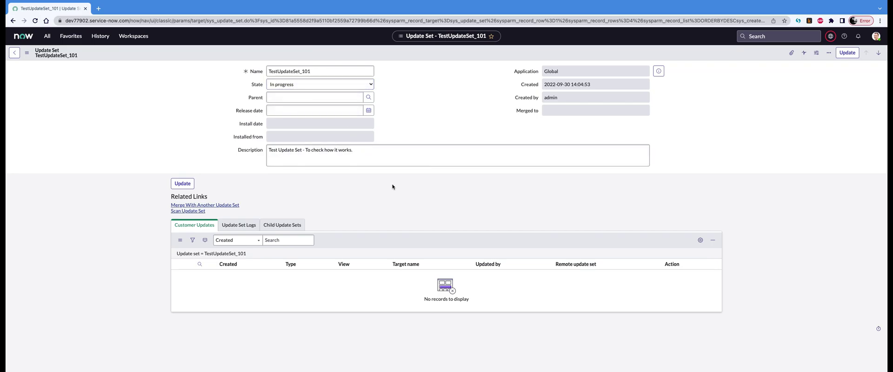
pyautogui.click(370, 85)
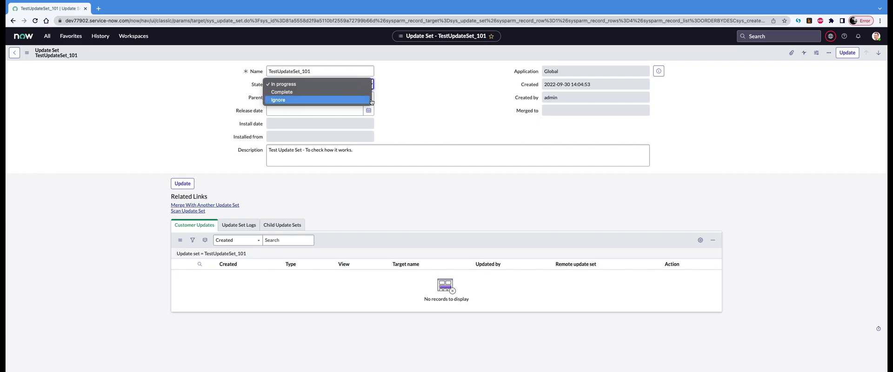
pyautogui.click(409, 87)
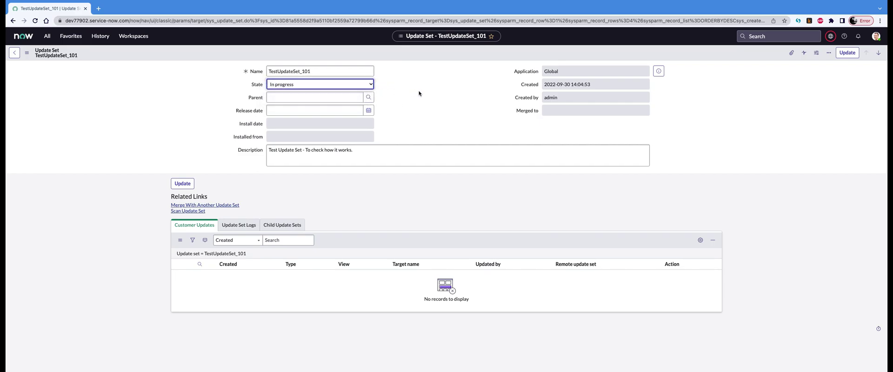
pyautogui.click(418, 93)
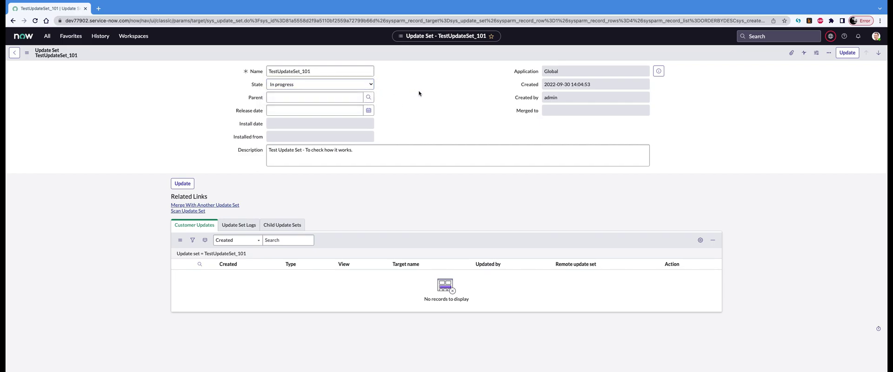
pyautogui.click(370, 84)
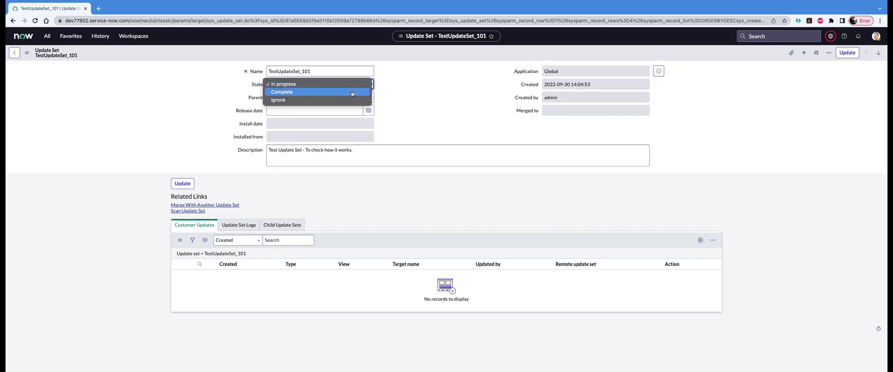
pyautogui.click(350, 94)
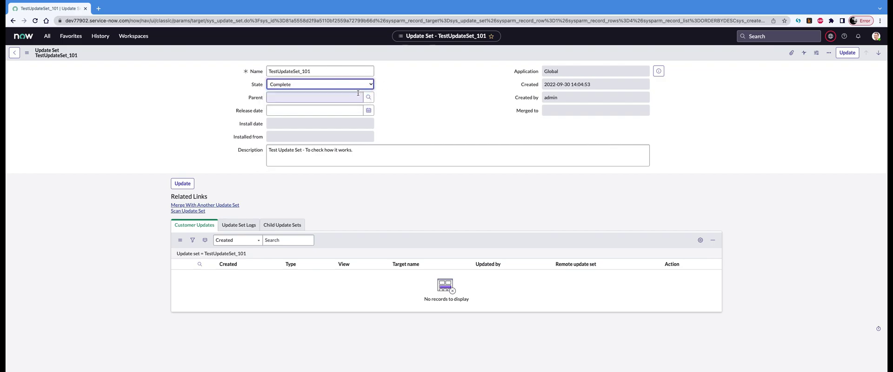
pyautogui.rightClick(406, 49)
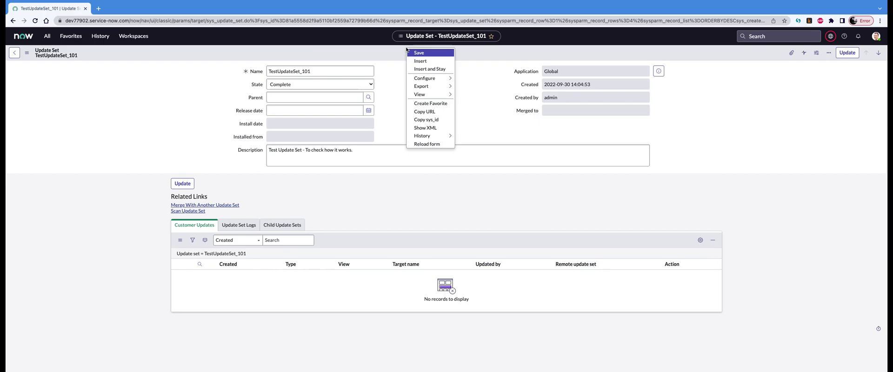
pyautogui.click(393, 73)
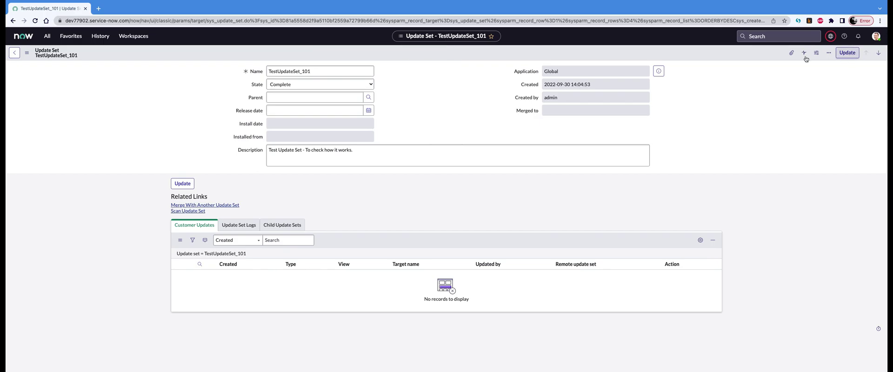
pyautogui.click(361, 85)
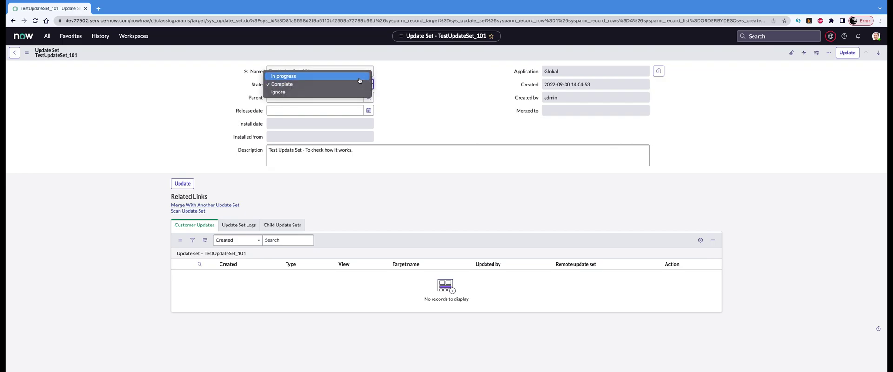
pyautogui.click(359, 77)
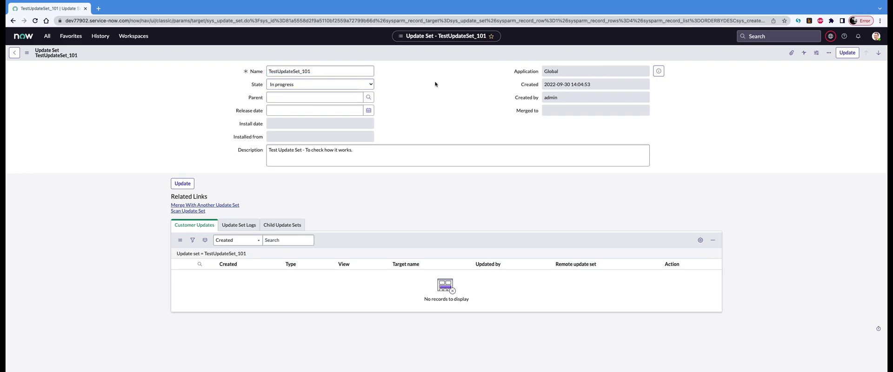